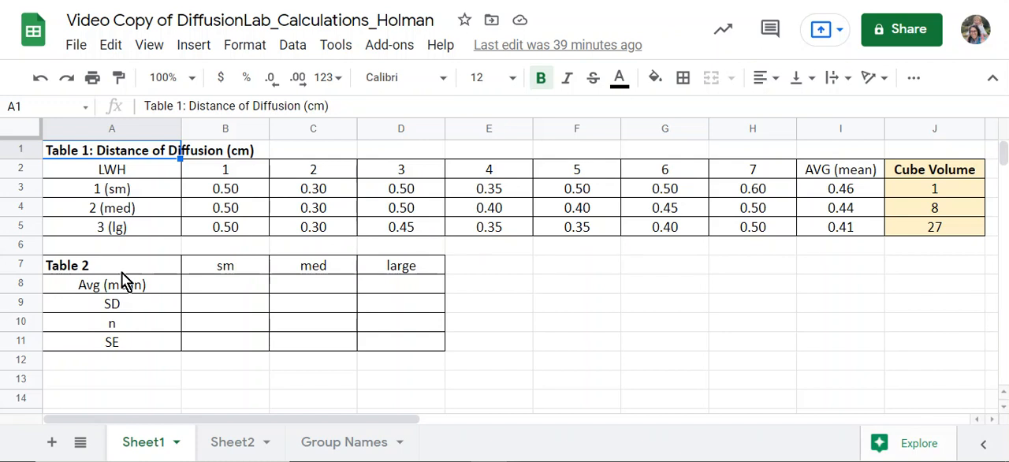
pyautogui.moveTo(99, 155); pyautogui.dragTo(884, 228)
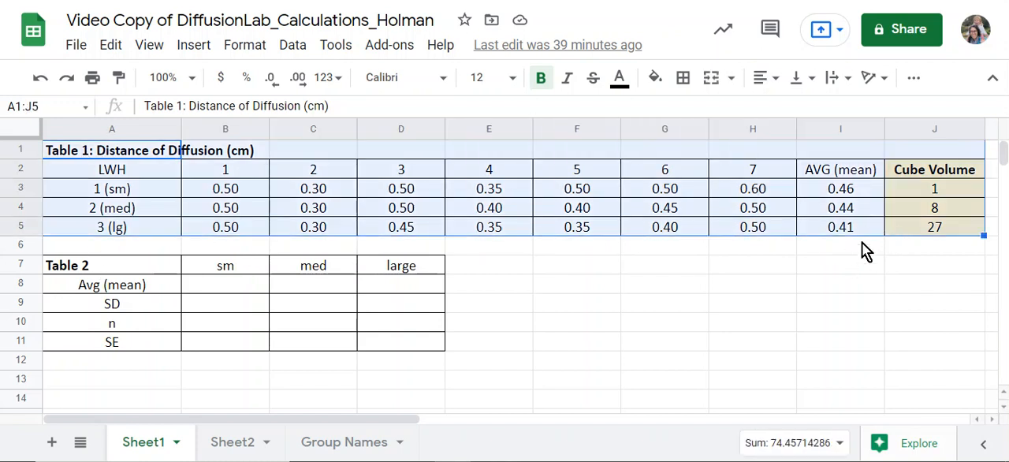
pyautogui.click(854, 244)
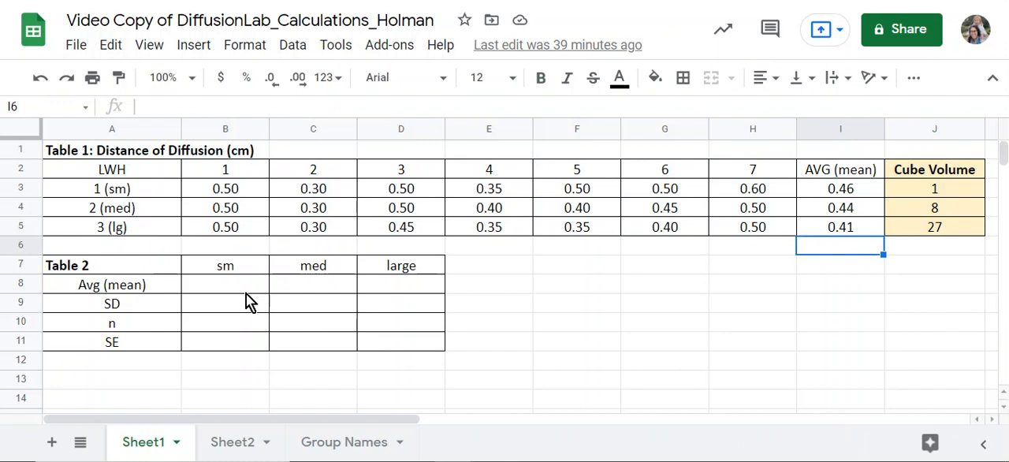
# - Link the sm Avg (mean) cell B8 in Table 2 to the average in I3, and reject the suggested autofill
pyautogui.click(214, 284)
pyautogui.write('=')
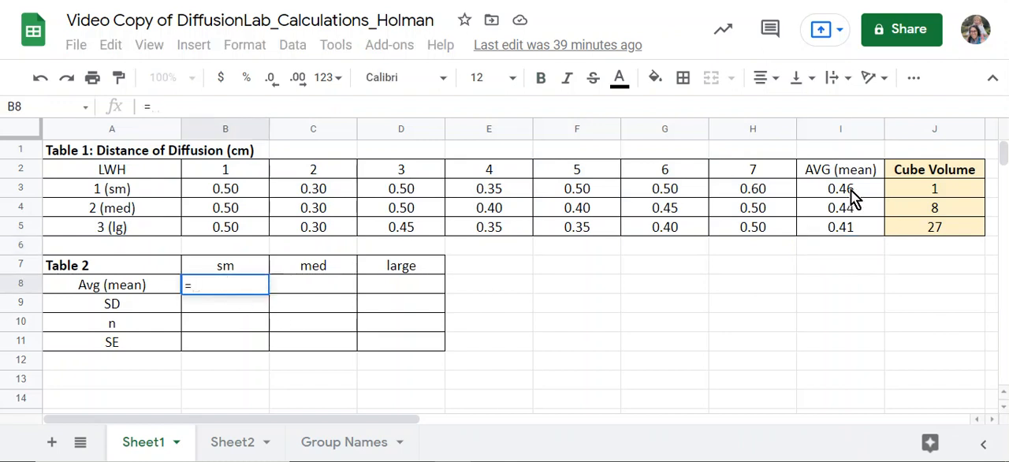
pyautogui.click(851, 190)
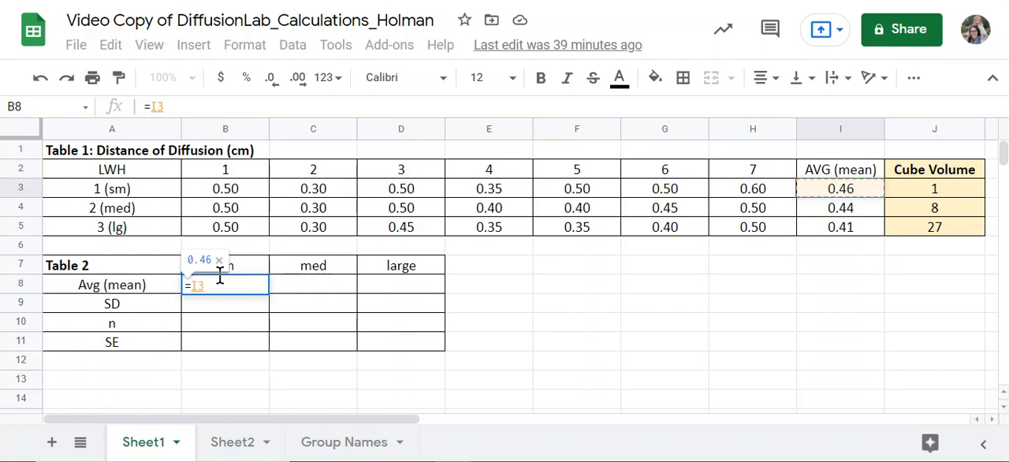
pyautogui.press('Return')
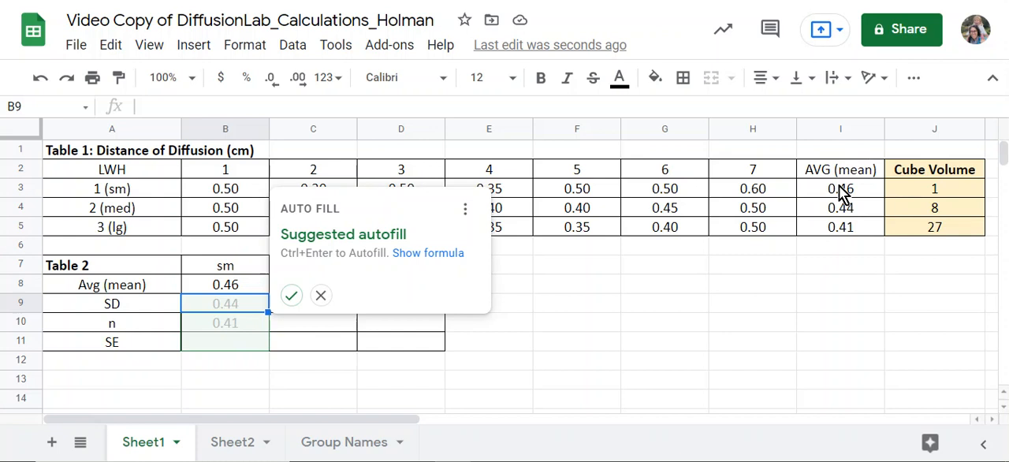
pyautogui.click(328, 301)
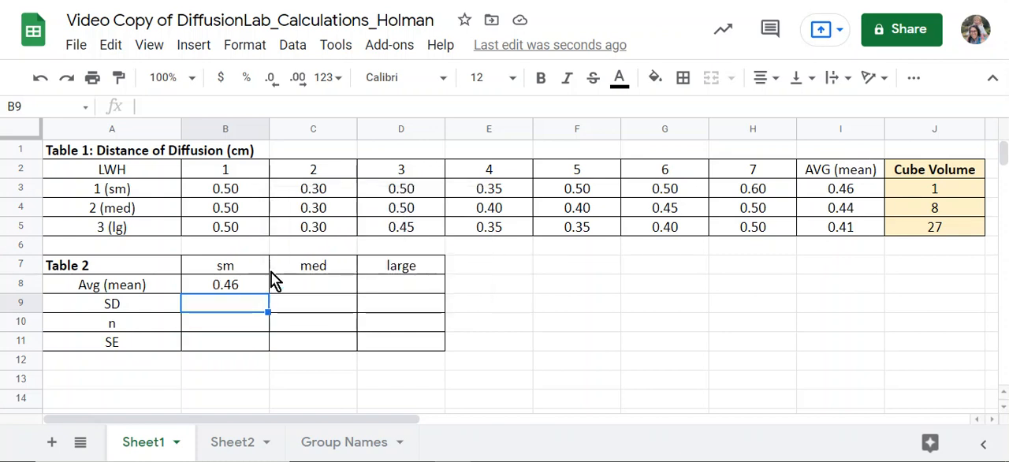
# - Copy the Table 2 title from A7 into cell E7
pyautogui.click(100, 268)
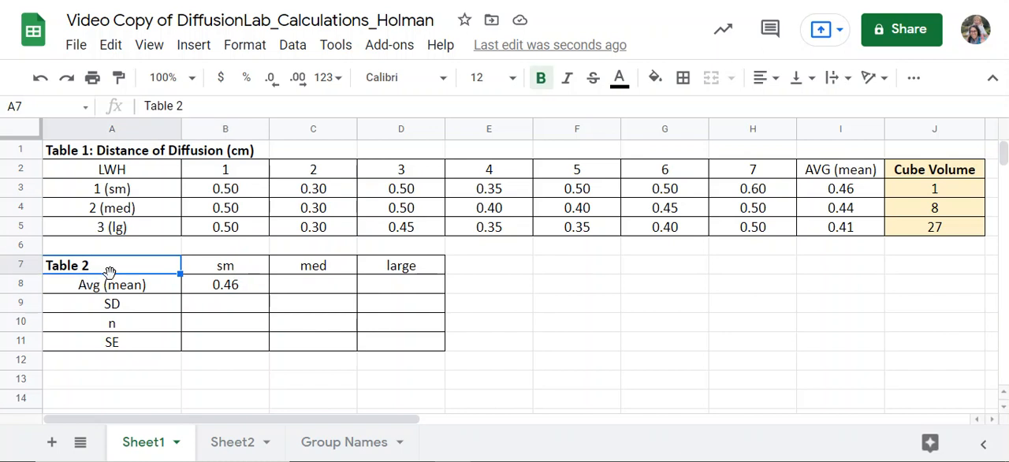
pyautogui.click(520, 267)
pyautogui.hotkey('ctrl', 'v')
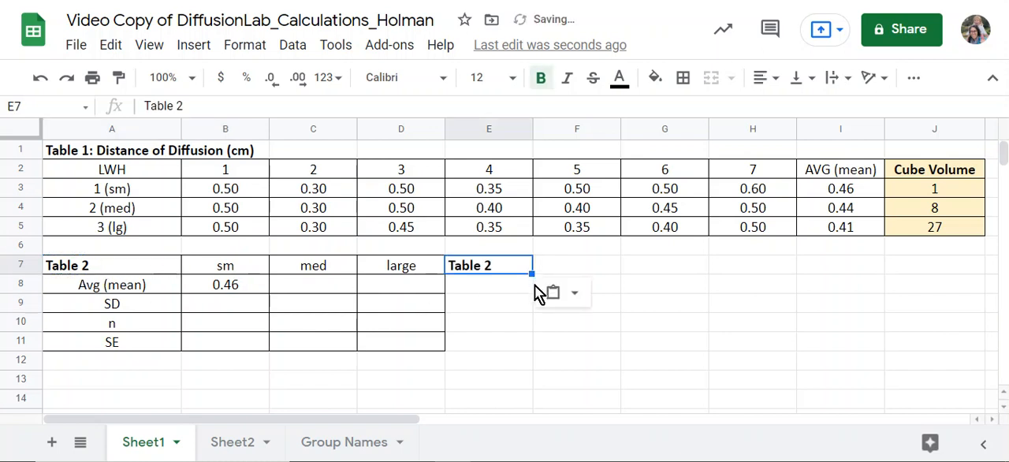
# - Copy the sm, med and large headings from B7:D7 and paste them transposed starting at E8
pyautogui.moveTo(225, 272); pyautogui.dragTo(398, 268)
pyautogui.rightClick(334, 269)
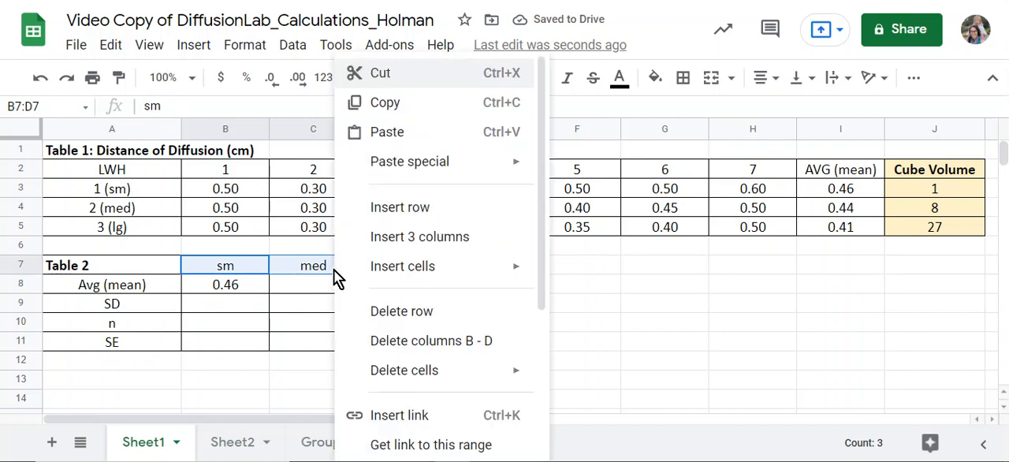
pyautogui.click(431, 103)
pyautogui.rightClick(482, 287)
pyautogui.moveTo(570, 162)
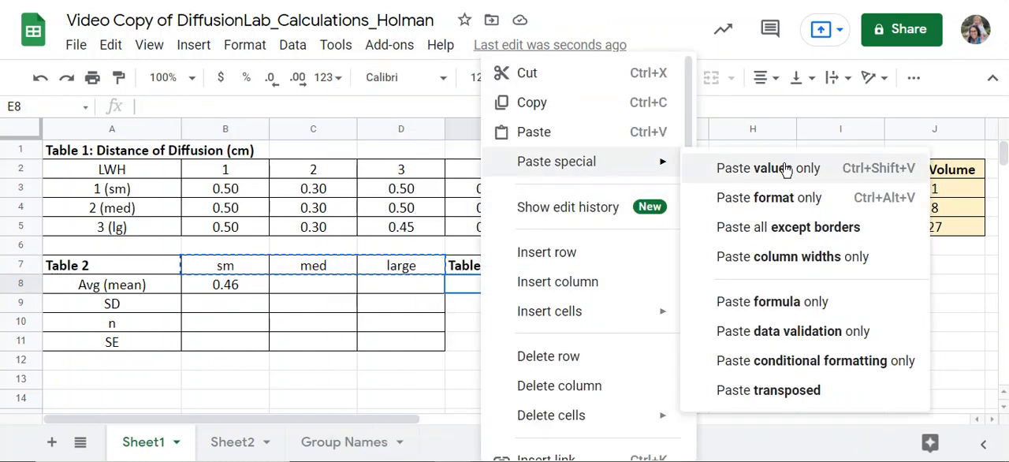
pyautogui.click(747, 391)
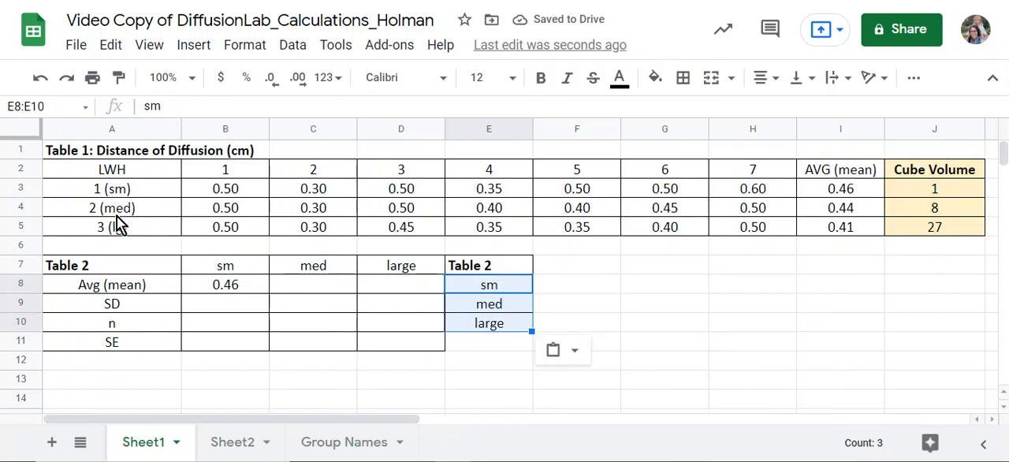
# - Copy the Avg (mean), SD, n and SE labels from A8:A11 and paste them transposed starting at F7
pyautogui.moveTo(128, 289); pyautogui.dragTo(128, 348)
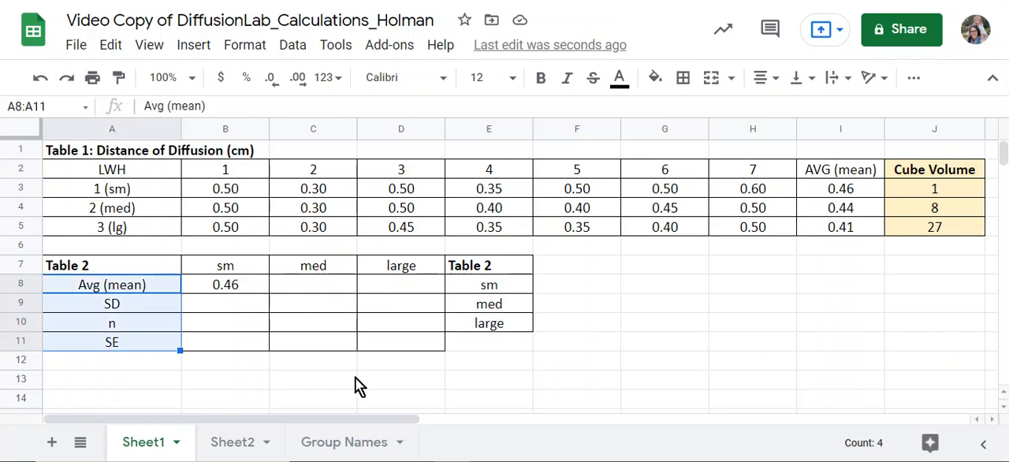
pyautogui.click(552, 263)
pyautogui.rightClick(552, 263)
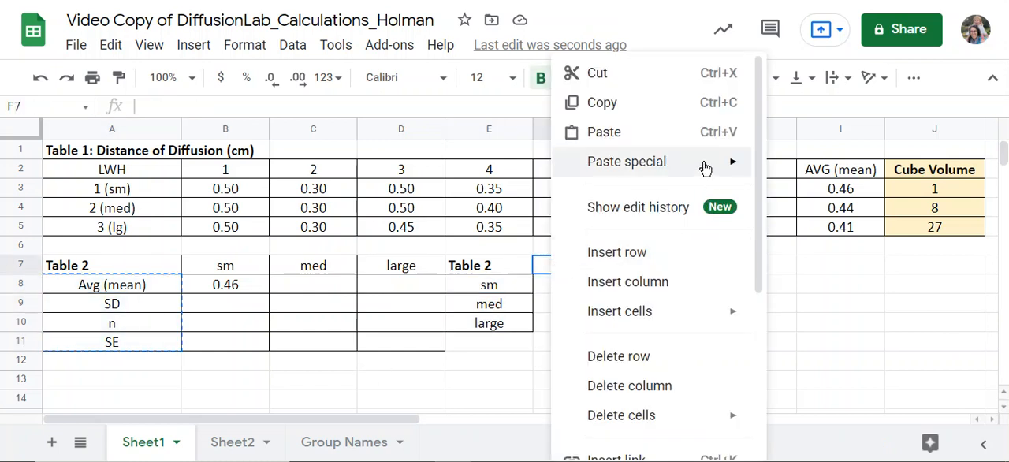
pyautogui.moveTo(721, 166)
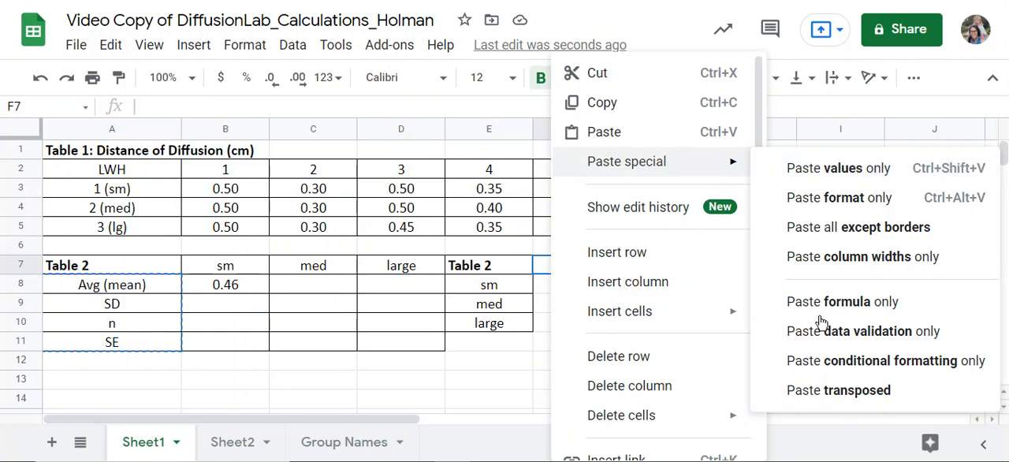
pyautogui.click(837, 390)
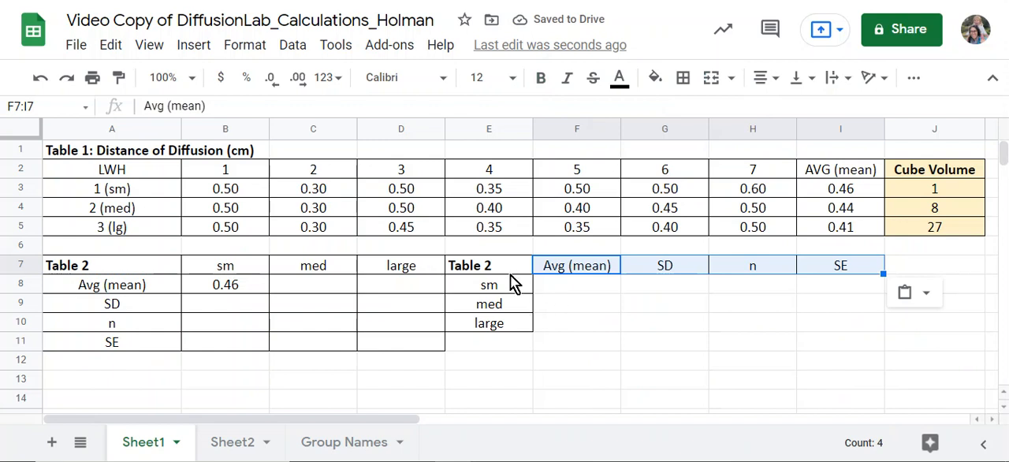
# - Clear the borders from the old Table 2 in A7:D11 and apply all borders to the new table in E7:I10
pyautogui.moveTo(122, 270); pyautogui.dragTo(406, 345)
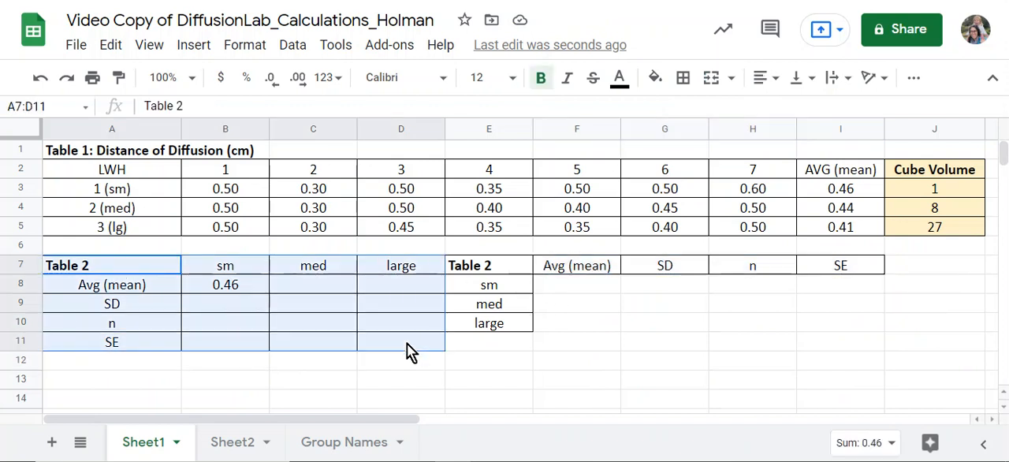
pyautogui.click(684, 78)
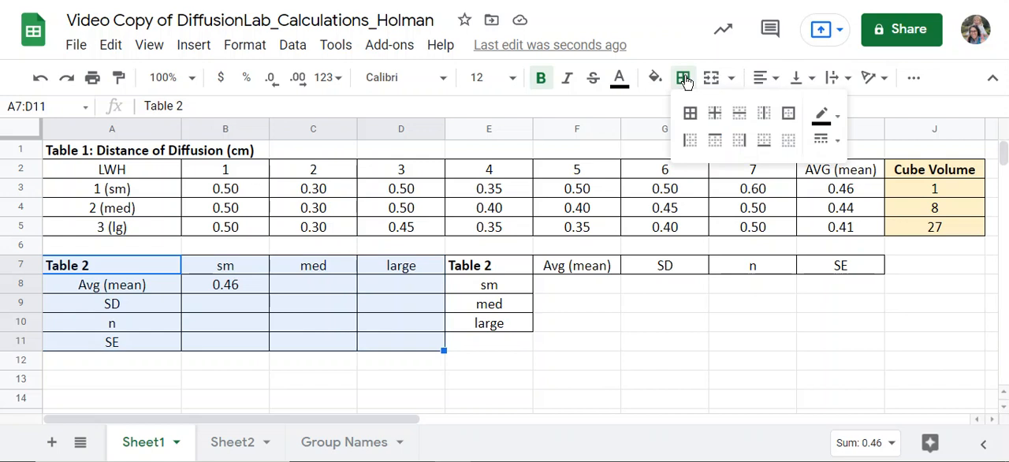
pyautogui.click(793, 148)
pyautogui.moveTo(511, 280); pyautogui.dragTo(833, 329)
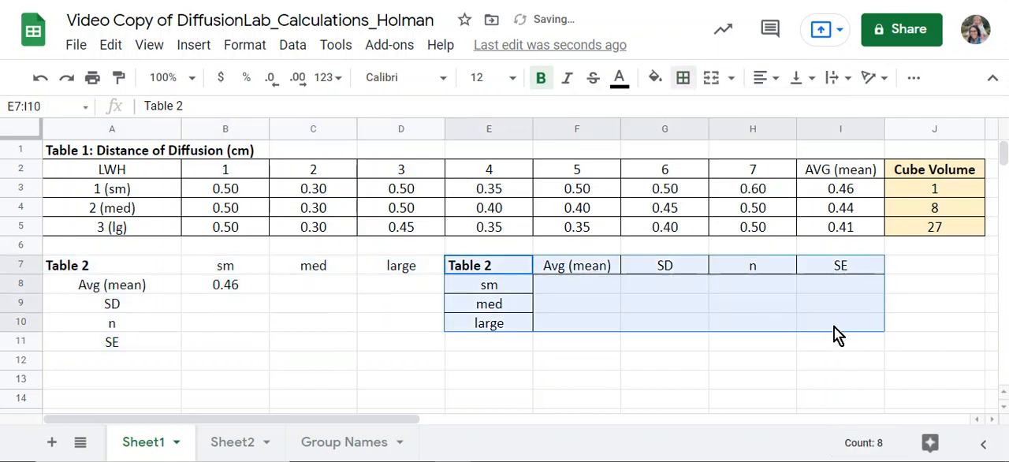
pyautogui.click(682, 77)
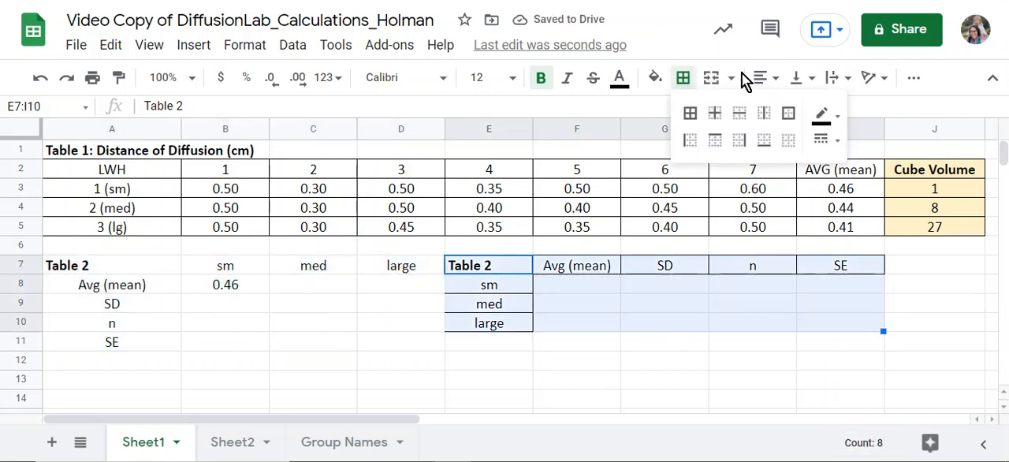
pyautogui.click(689, 113)
# - Enter =I3 as the sm mean in F8 and accept the suggested autofill for the rows below
pyautogui.click(609, 290)
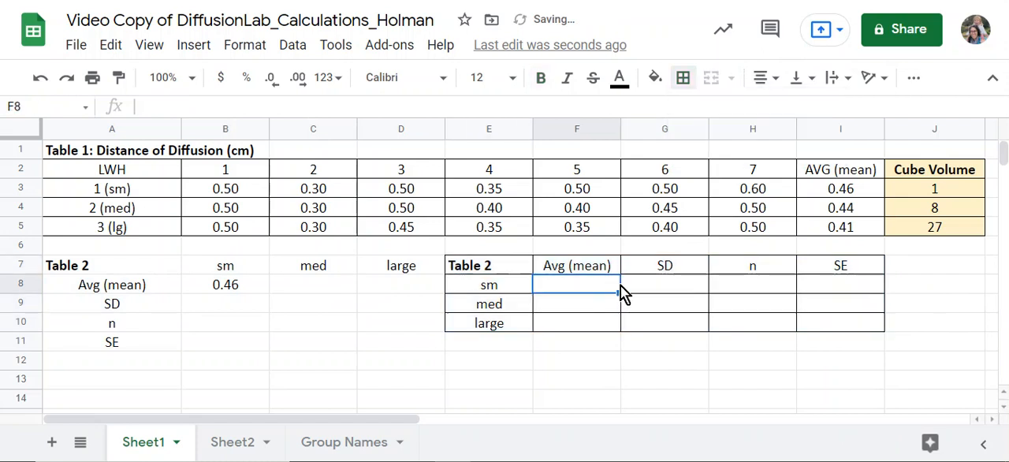
pyautogui.write('=')
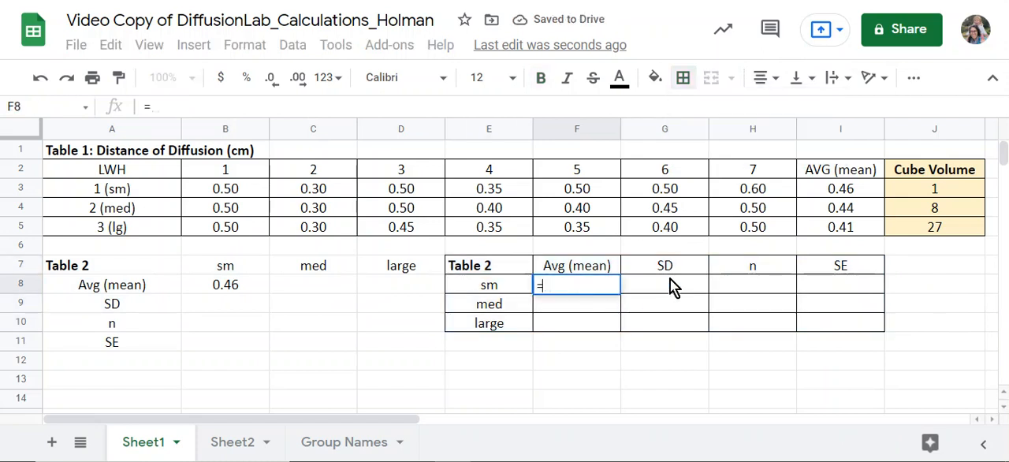
pyautogui.click(837, 189)
pyautogui.press('Return')
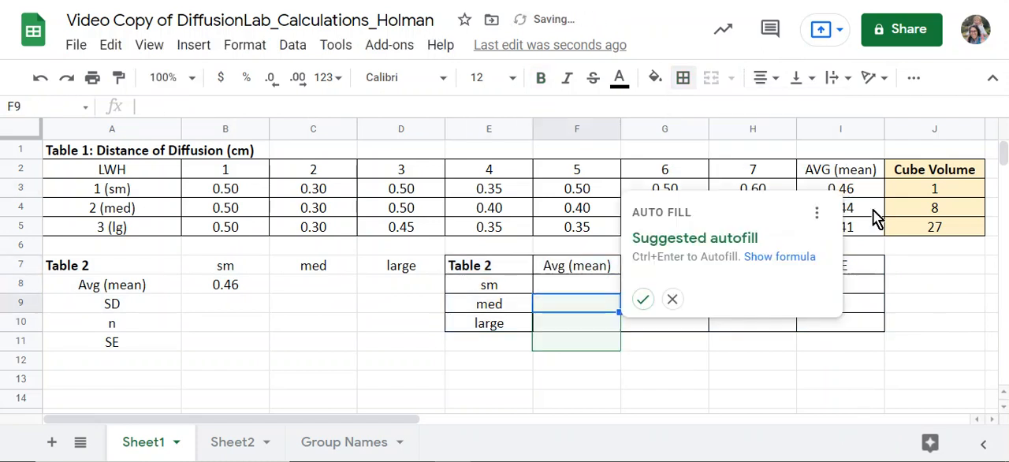
pyautogui.click(644, 301)
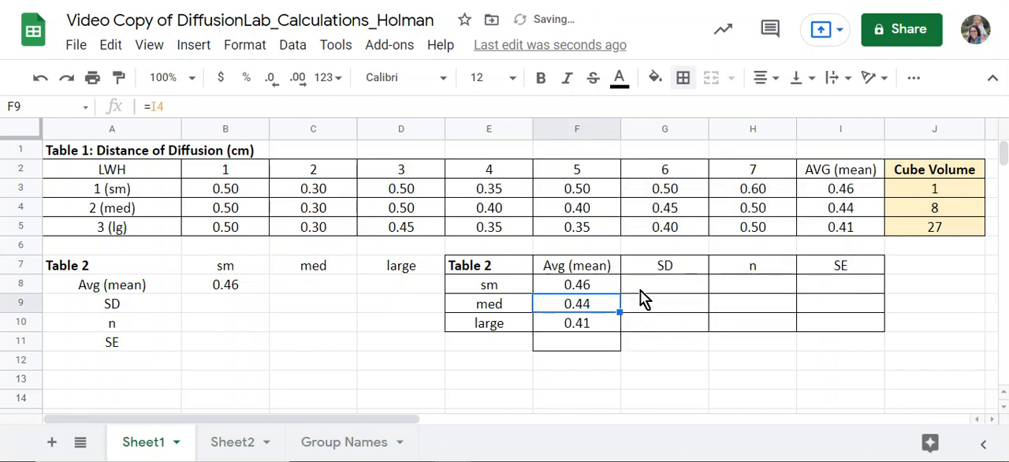
pyautogui.click(603, 284)
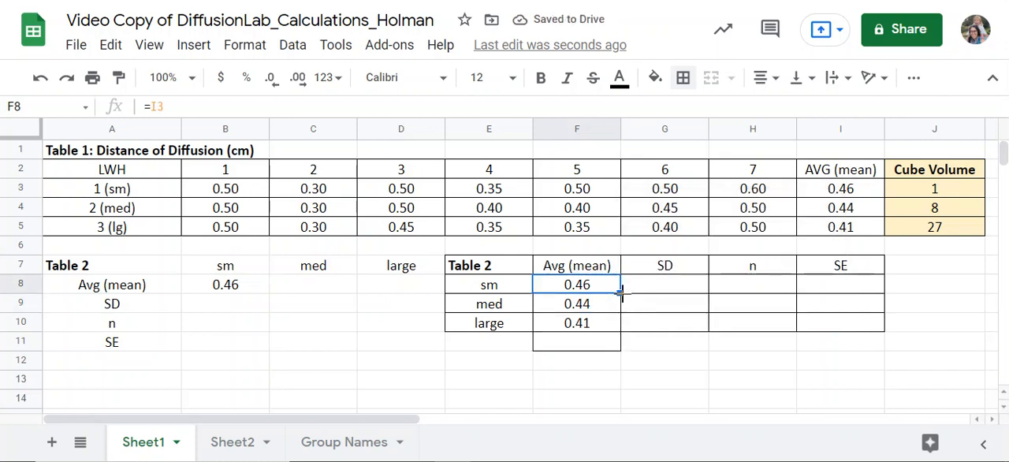
pyautogui.moveTo(619, 293)
pyautogui.mouseDown()
pyautogui.moveTo(620, 324)
pyautogui.moveTo(627, 293)
pyautogui.mouseUp()
pyautogui.click(591, 287)
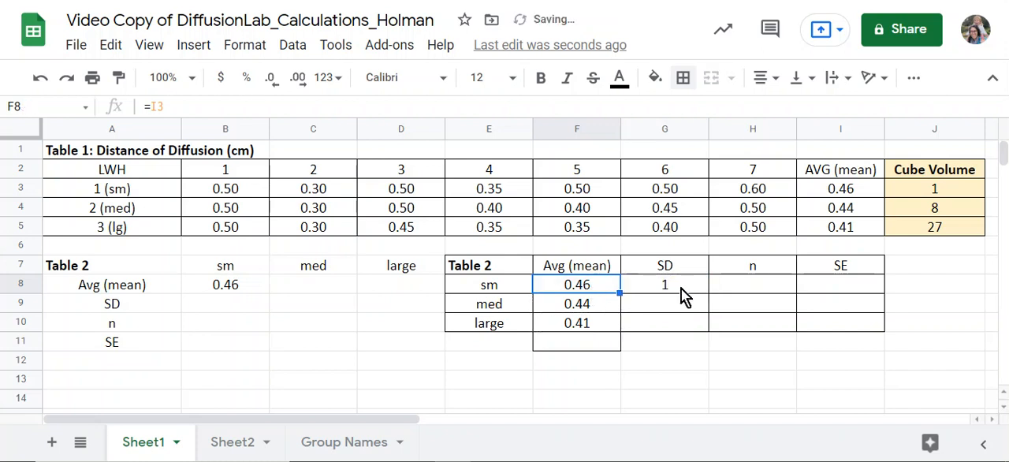
pyautogui.click(687, 290)
# - Check the med and large mean formulas in F9 and F10 against their source averages in Table 1
pyautogui.click(587, 307)
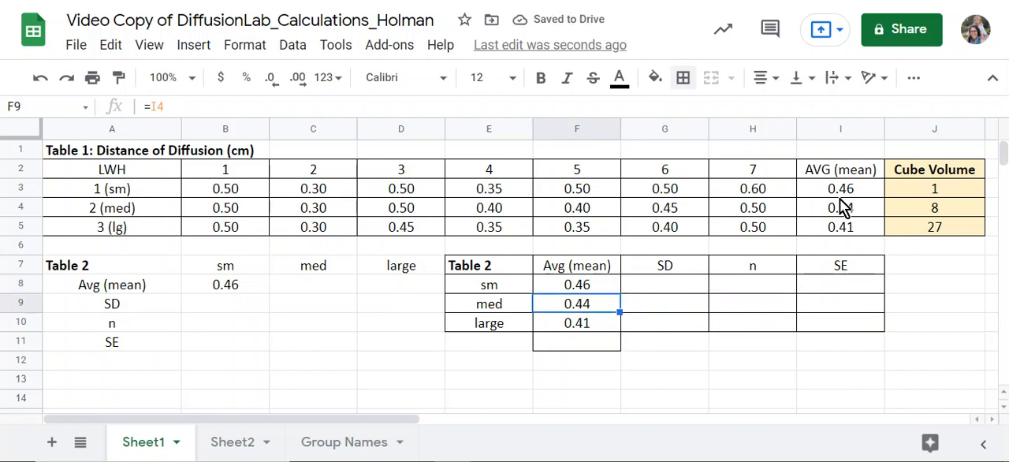
pyautogui.click(855, 211)
pyautogui.click(579, 327)
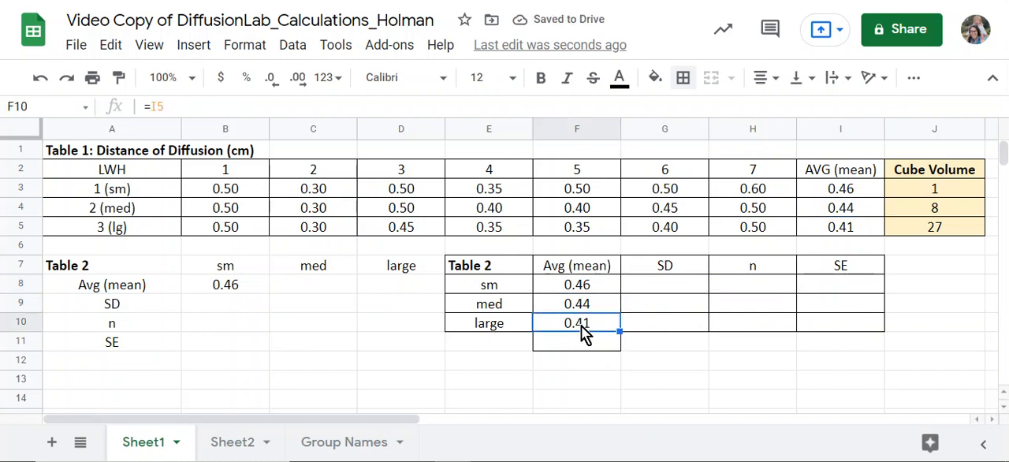
pyautogui.click(861, 231)
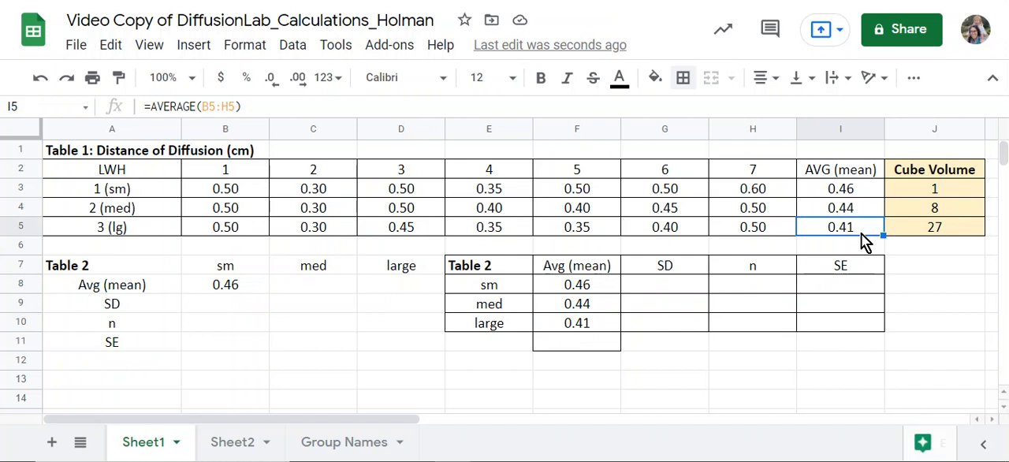
# - Calculate the sm standard deviation in G8 with STDEV over B3:H3 and accept the suggested autofill for the rows below
pyautogui.click(664, 282)
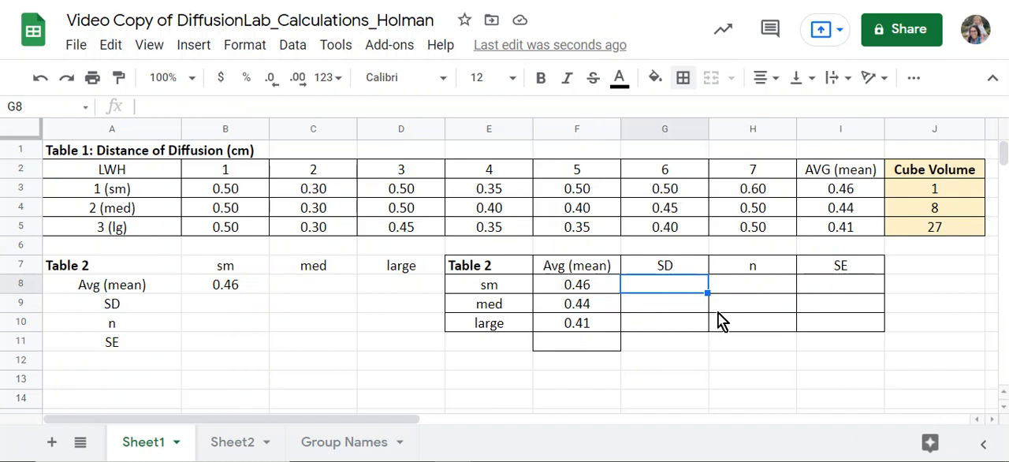
pyautogui.write('=st')
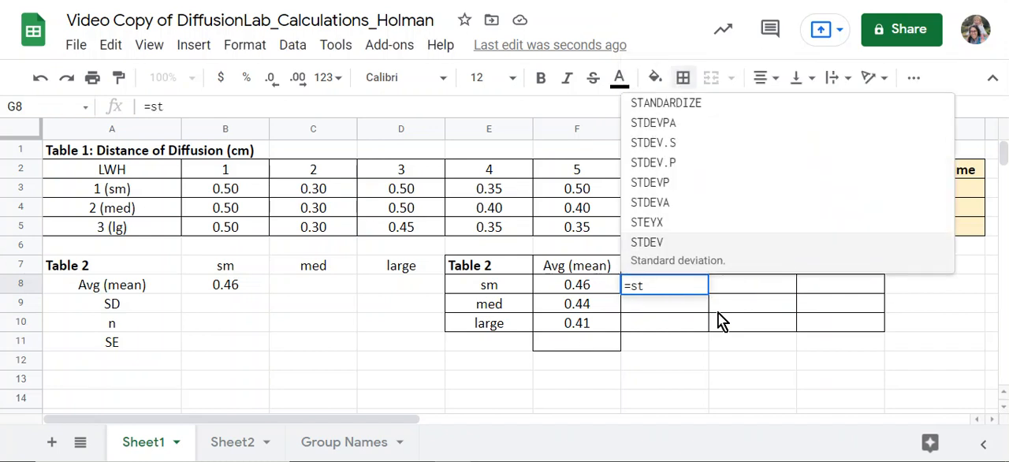
pyautogui.click(661, 252)
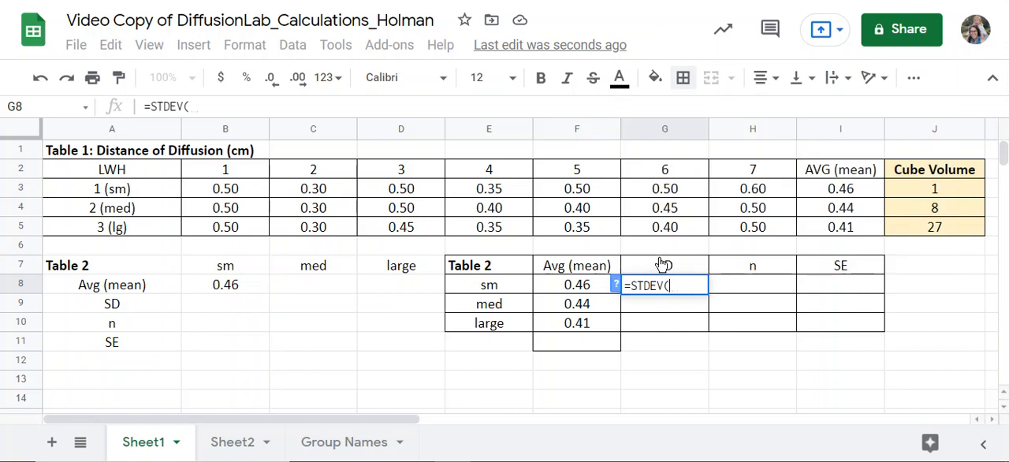
pyautogui.moveTo(227, 189); pyautogui.dragTo(760, 198)
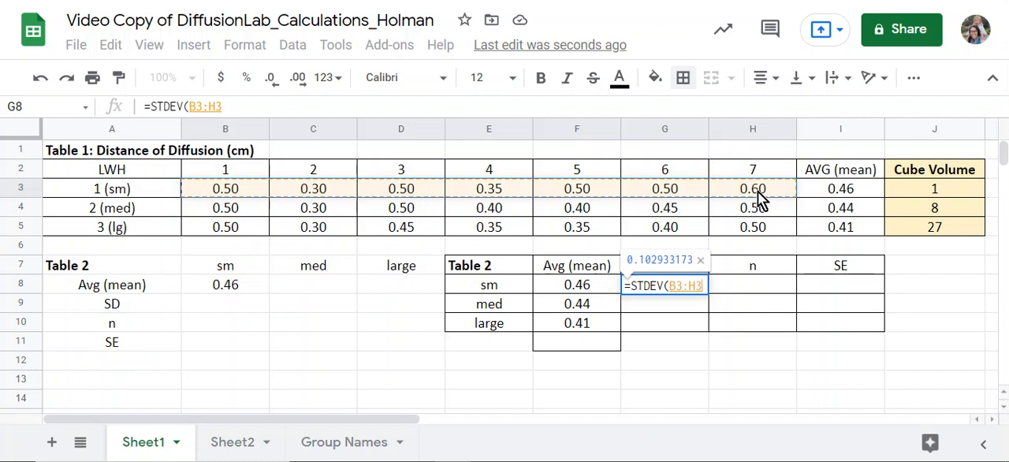
pyautogui.press('Return')
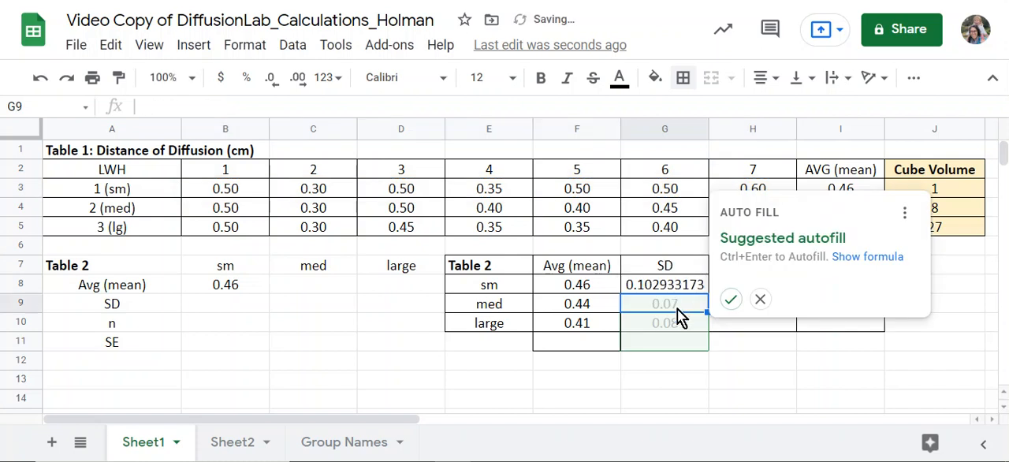
pyautogui.click(729, 300)
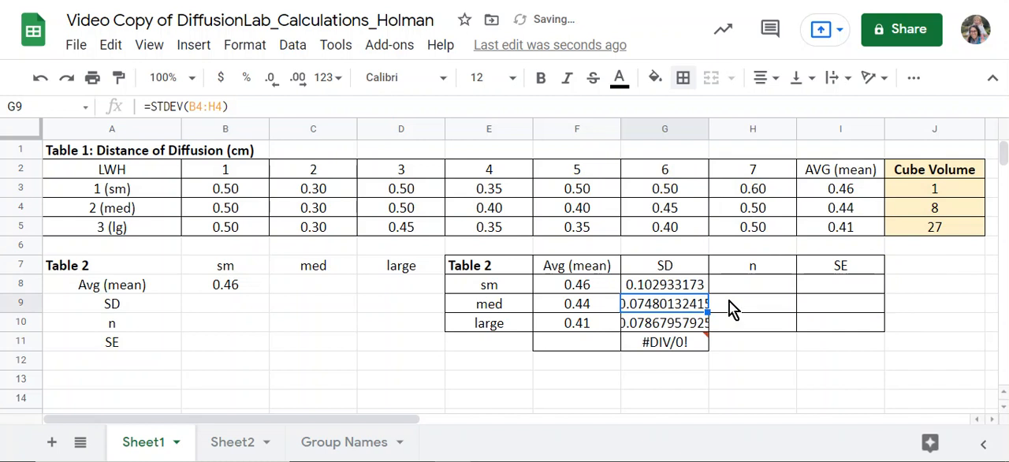
# - Clear the contents of the extra autofilled cells F11:G11 below the new Table 2
pyautogui.click(675, 352)
pyautogui.moveTo(569, 340); pyautogui.dragTo(661, 344)
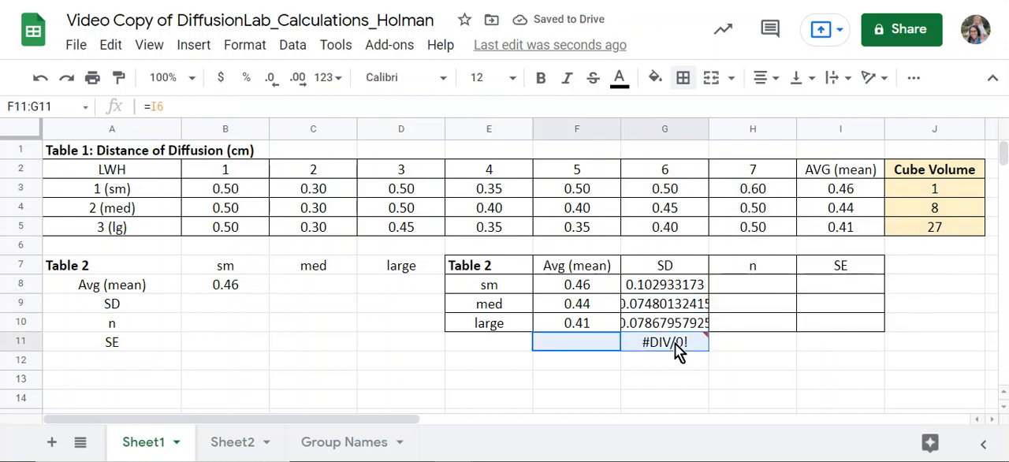
pyautogui.press('Delete')
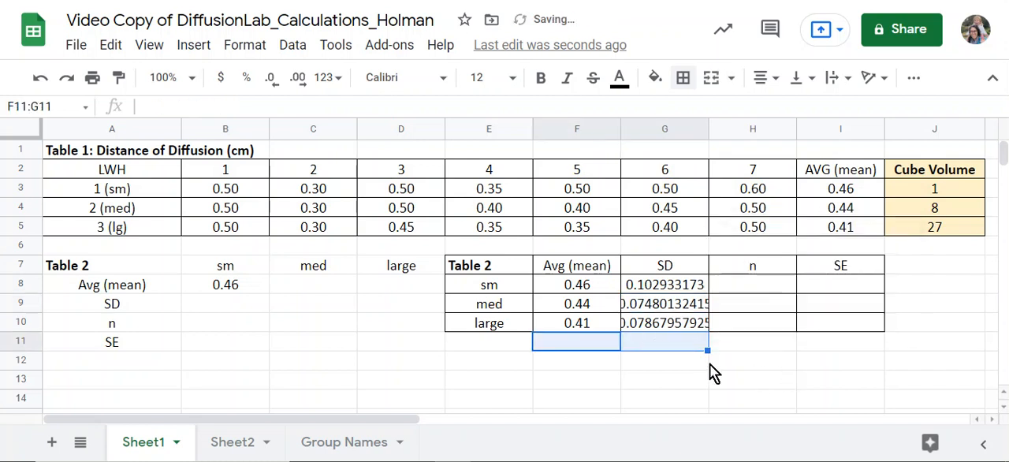
pyautogui.click(619, 364)
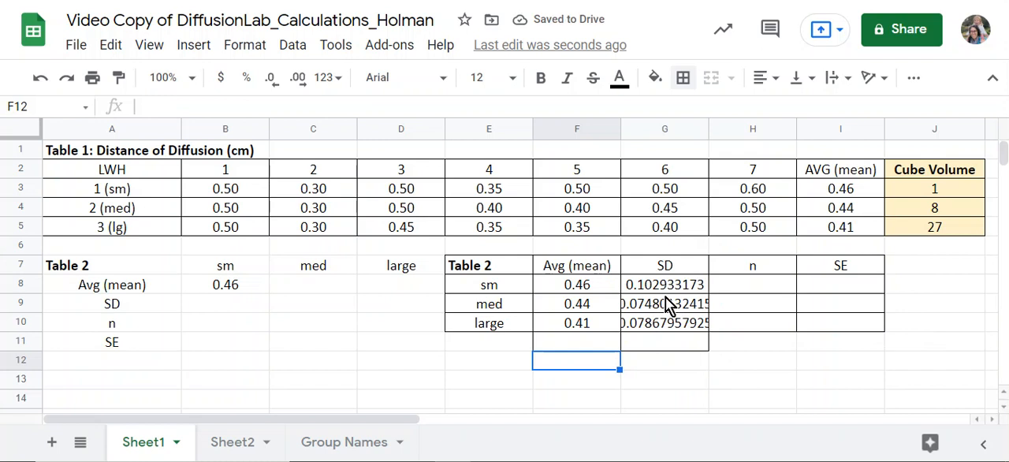
# - Reduce the SD values in G8:G10 to three decimal places
pyautogui.moveTo(648, 283); pyautogui.dragTo(649, 320)
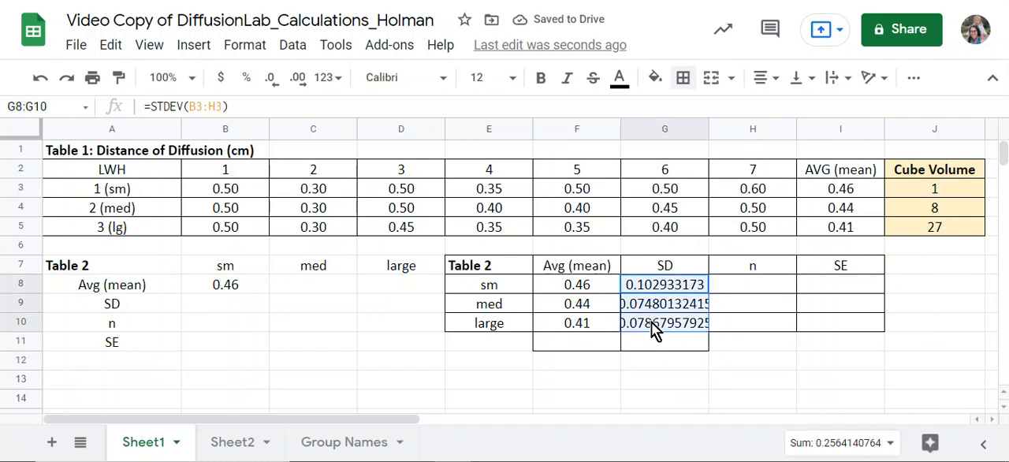
pyautogui.click(272, 88)
pyautogui.click(269, 79)
pyautogui.click(269, 79)
pyautogui.click(269, 79)
pyautogui.click(269, 79)
pyautogui.click(269, 78)
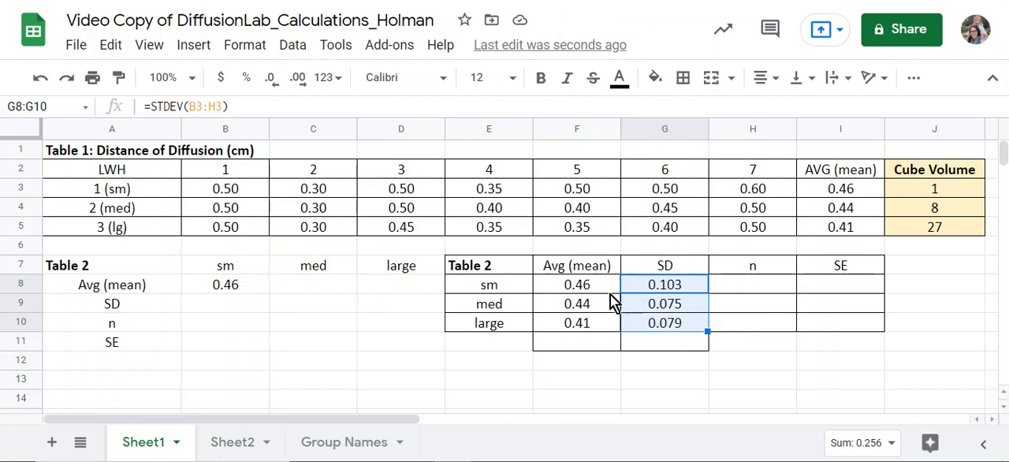
# - Enter 7 as the n value for sm, med and large in H8:H10
pyautogui.click(744, 288)
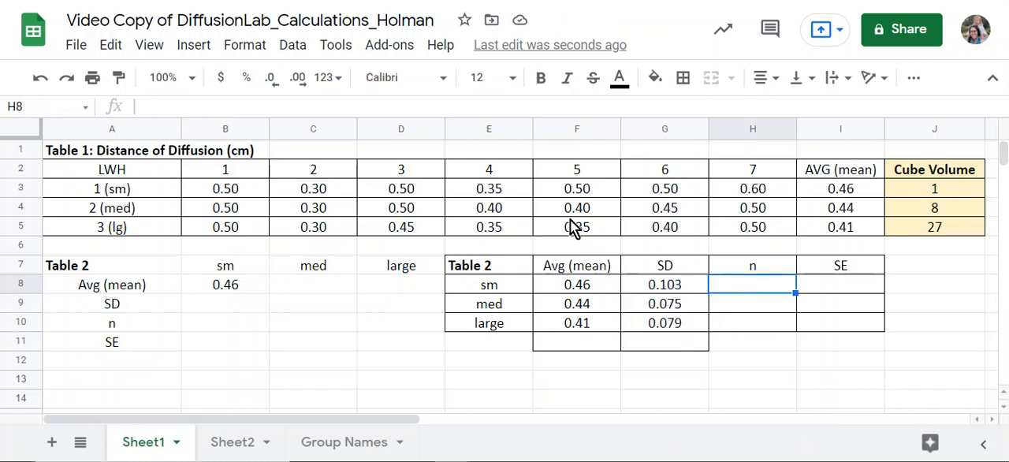
pyautogui.write('7')
pyautogui.press('Return')
pyautogui.write('7')
pyautogui.press('Return')
pyautogui.write('7')
pyautogui.press('Return')
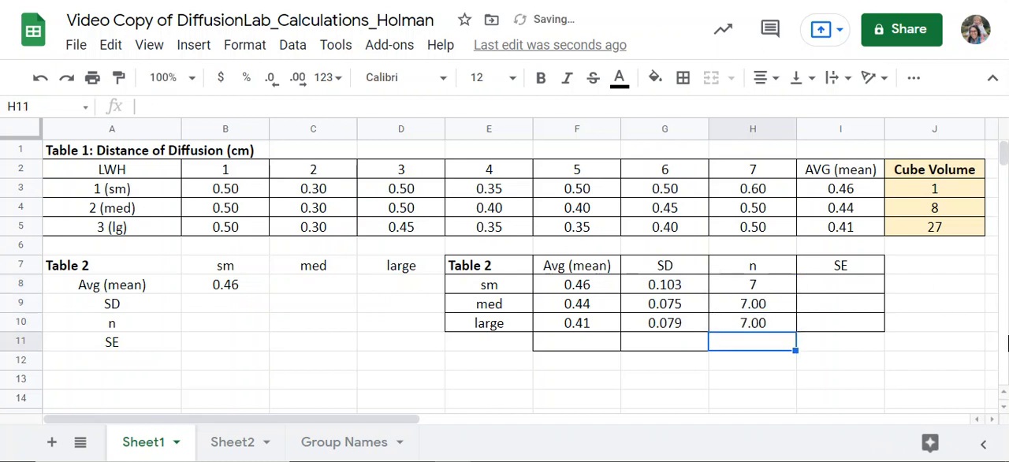
# - Calculate the sm n in H8 with COUNT over B3:H3 and fill the formula down to H10
pyautogui.click(755, 273)
pyautogui.click(757, 283)
pyautogui.write('=count')
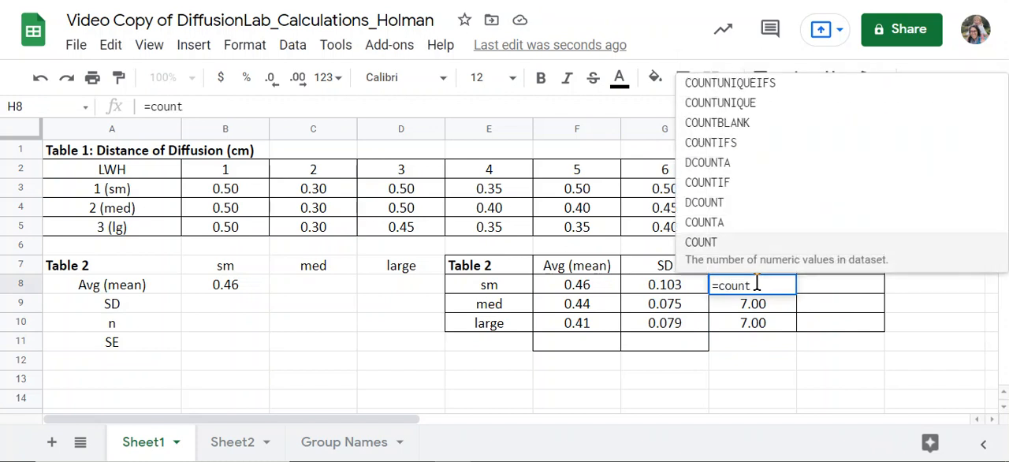
pyautogui.click(727, 265)
pyautogui.moveTo(219, 196); pyautogui.dragTo(767, 189)
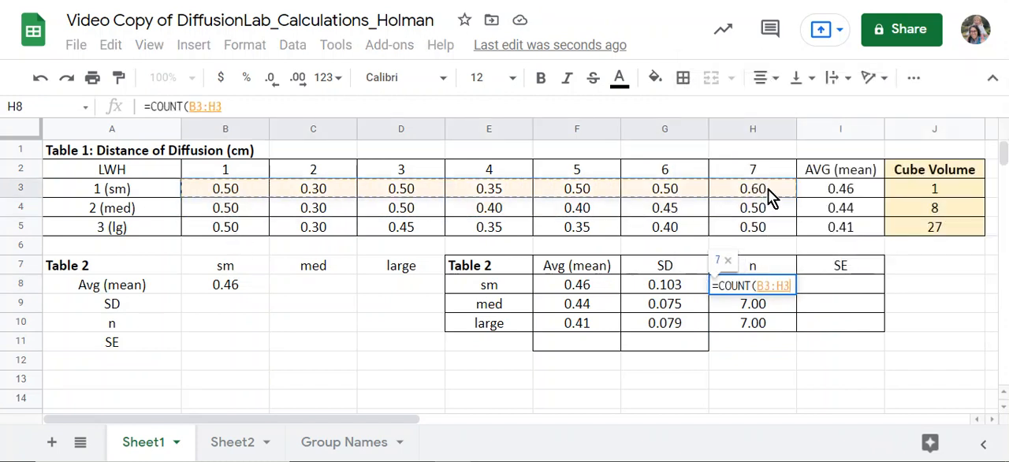
pyautogui.press('Return')
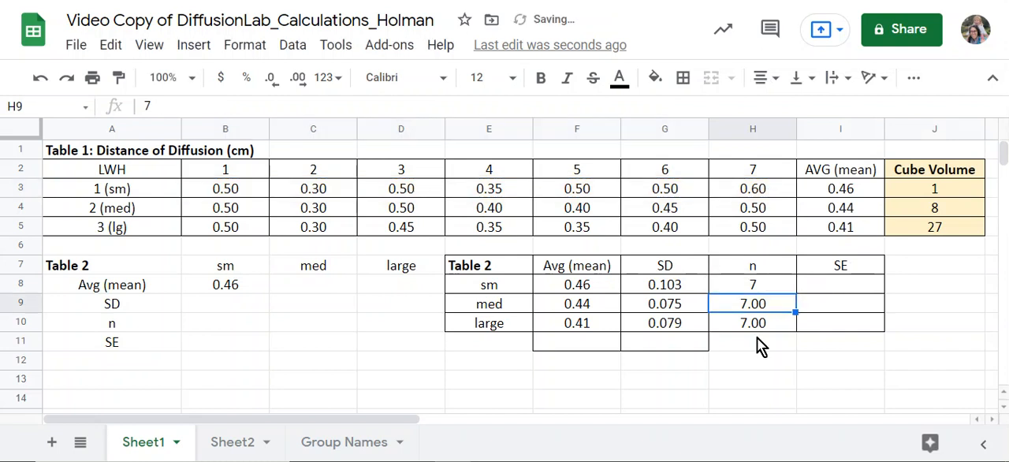
pyautogui.click(769, 285)
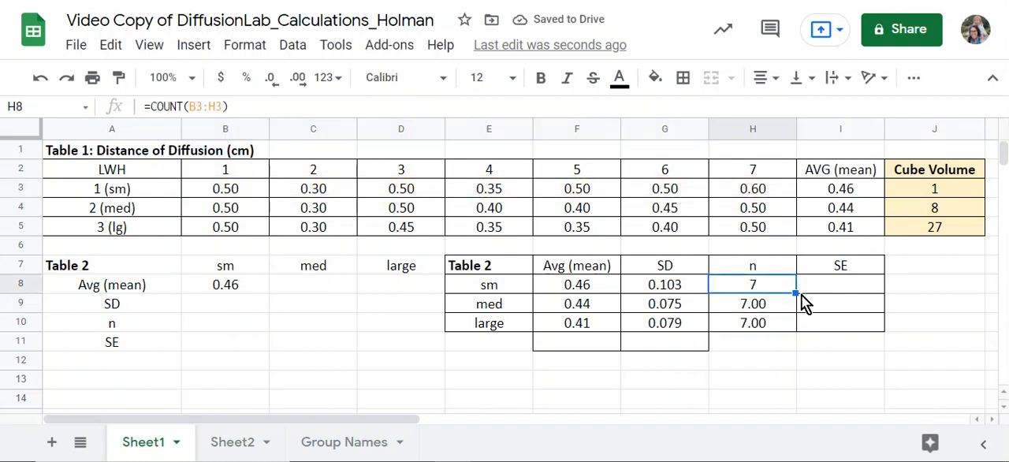
pyautogui.moveTo(795, 293); pyautogui.dragTo(794, 331)
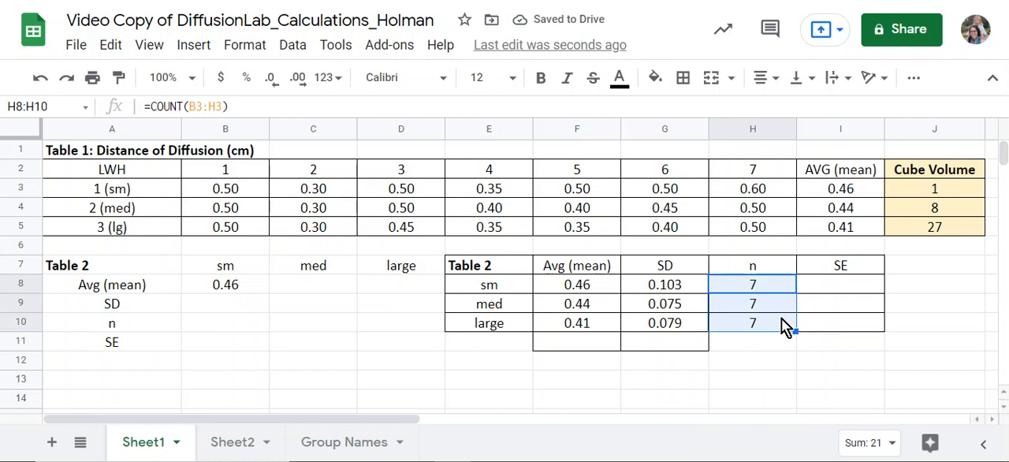
# - Calculate the sm standard error in I8 with =G8/SQRT(H8) and reject the suggested autofill
pyautogui.click(830, 289)
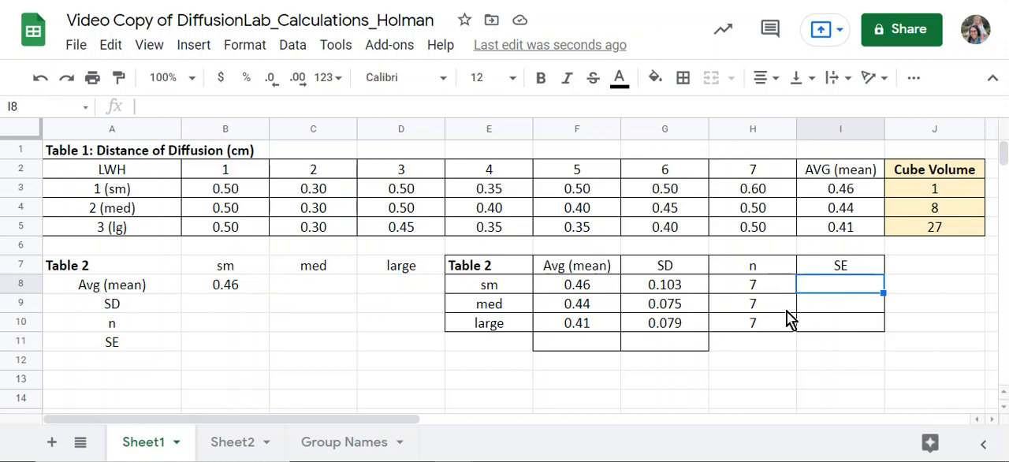
pyautogui.write('=')
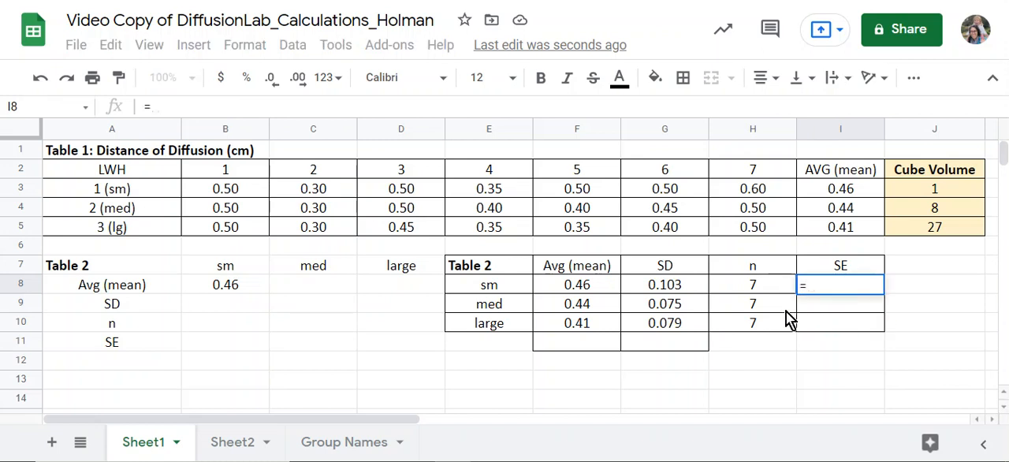
pyautogui.click(658, 291)
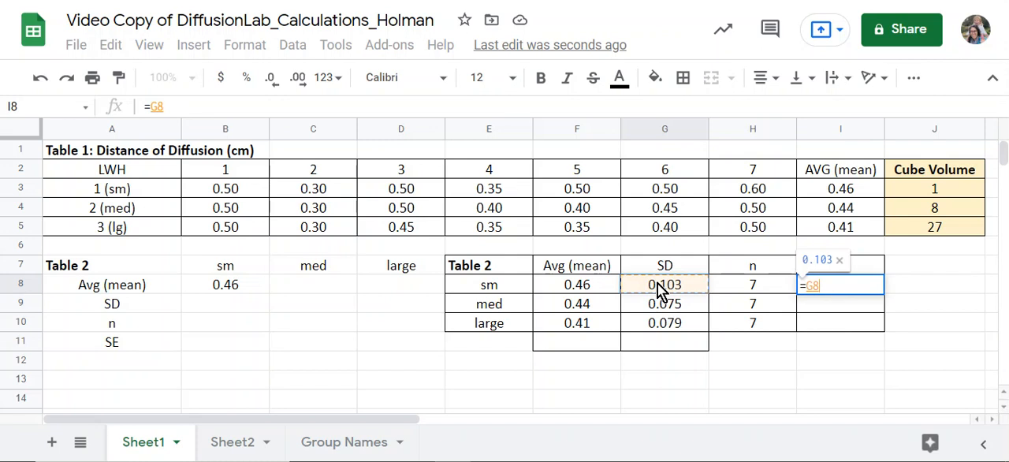
pyautogui.write('/')
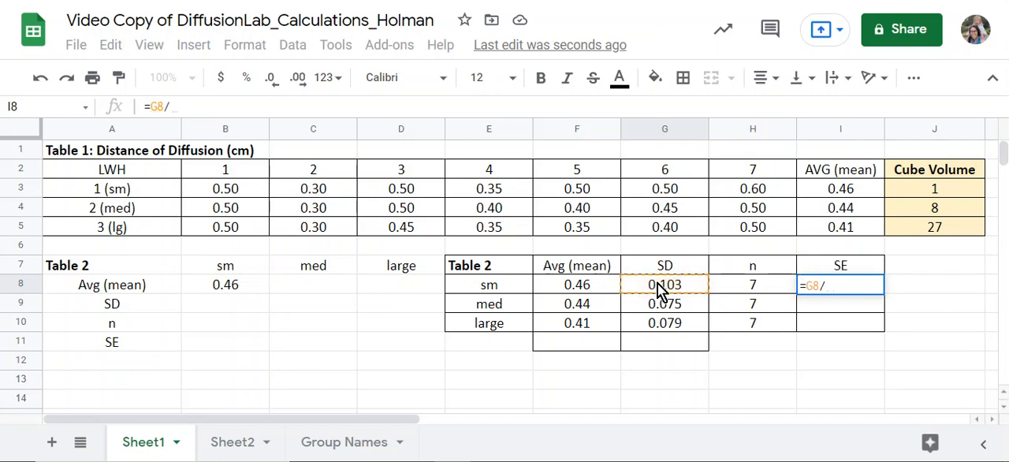
pyautogui.write('s')
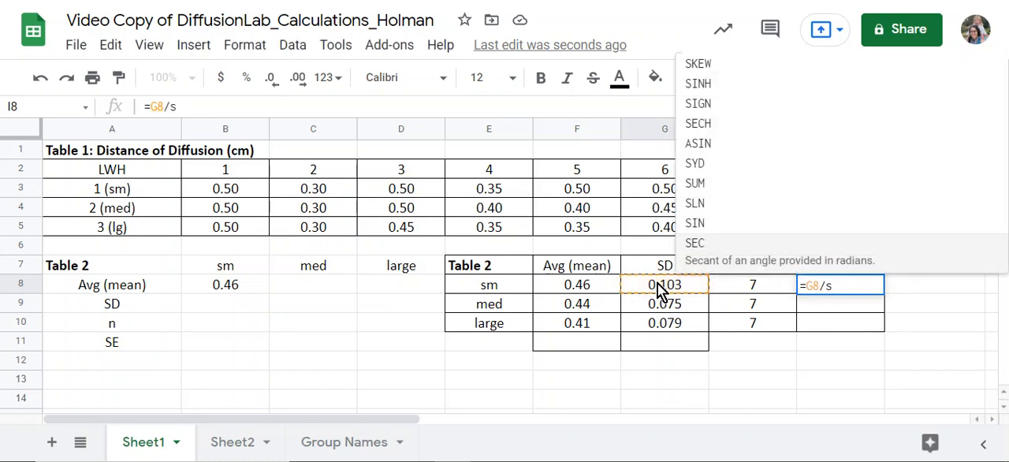
pyautogui.write('q')
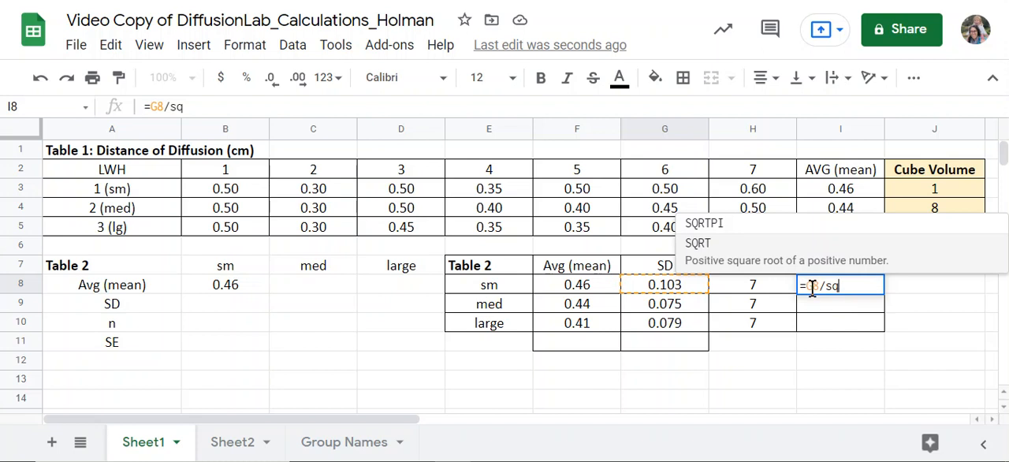
pyautogui.click(730, 265)
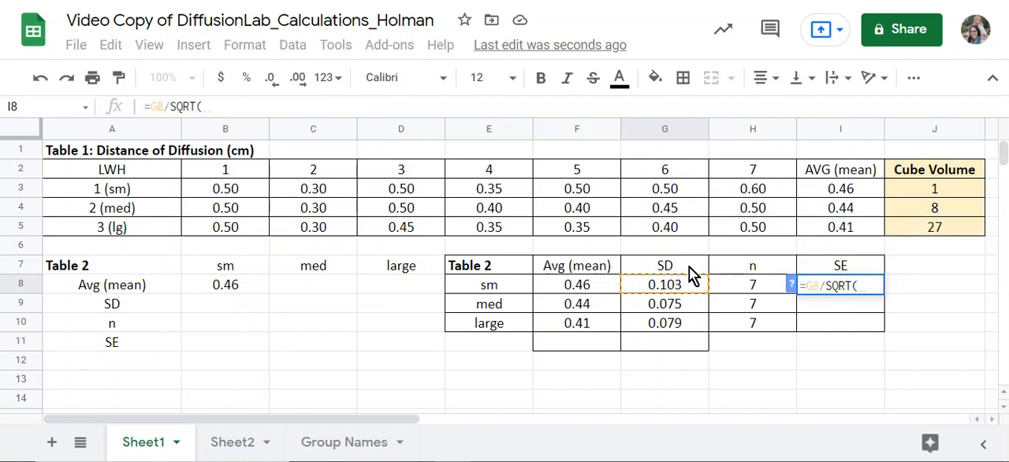
pyautogui.click(739, 287)
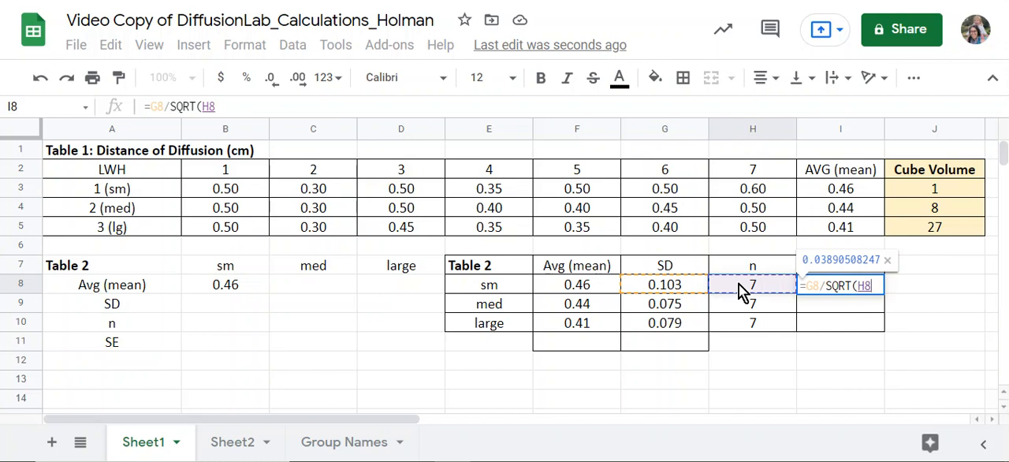
pyautogui.write(')')
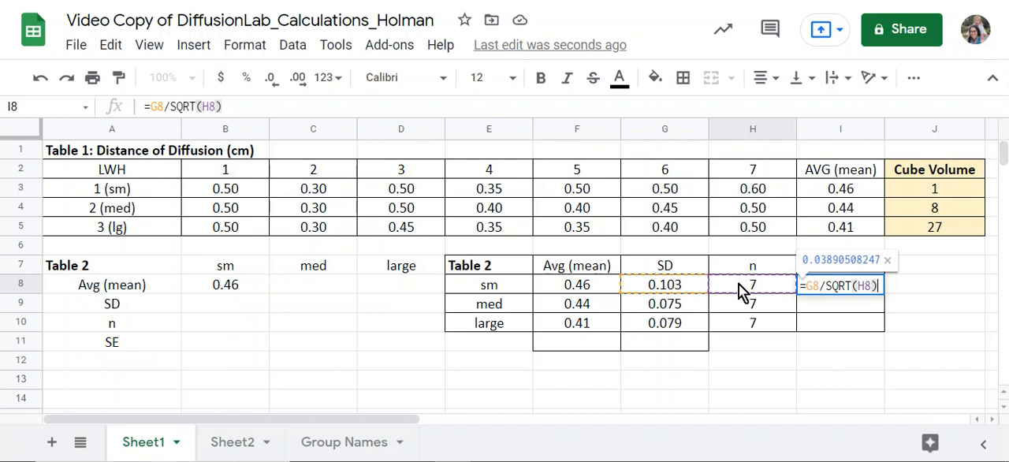
pyautogui.press('Return')
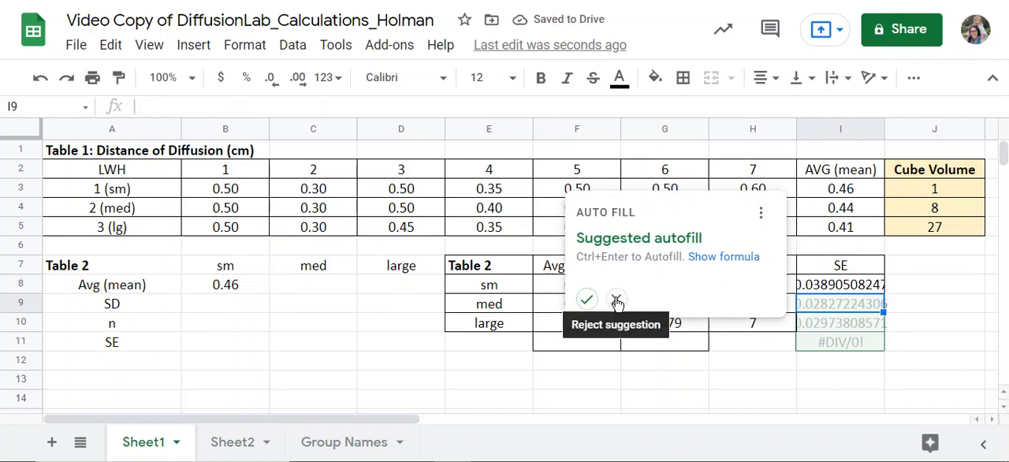
pyautogui.click(615, 299)
# - Reduce the sm SE in I8 to three decimal places and fill it down to I10
pyautogui.click(802, 288)
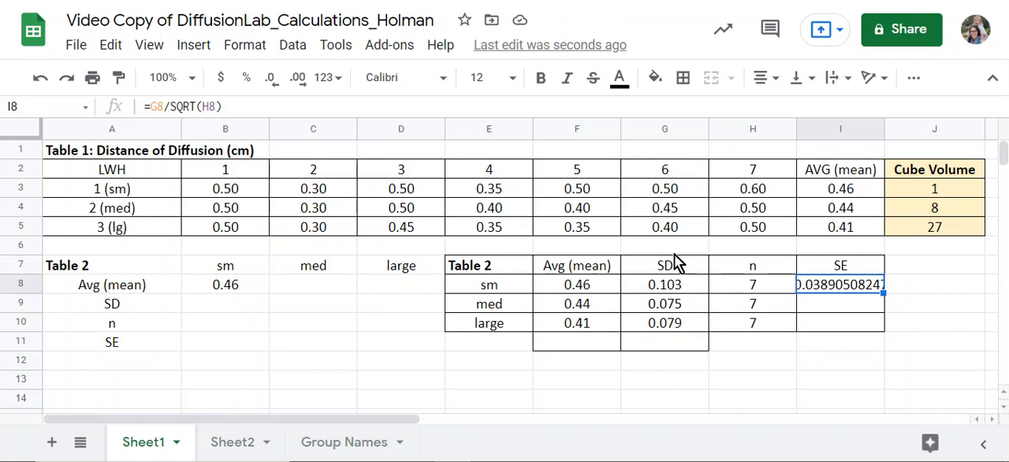
pyautogui.click(277, 85)
pyautogui.click(277, 85)
pyautogui.click(277, 84)
pyautogui.click(277, 84)
pyautogui.click(278, 84)
pyautogui.click(278, 84)
pyautogui.click(278, 85)
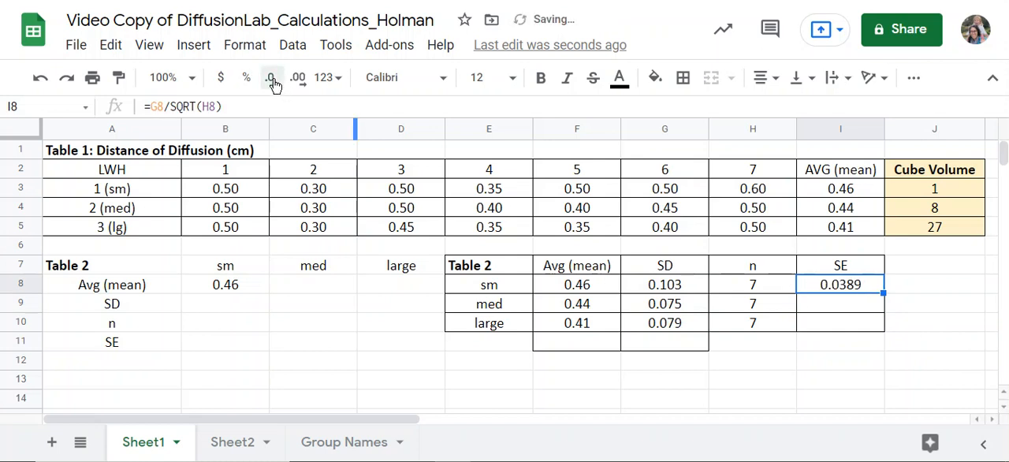
pyautogui.click(273, 84)
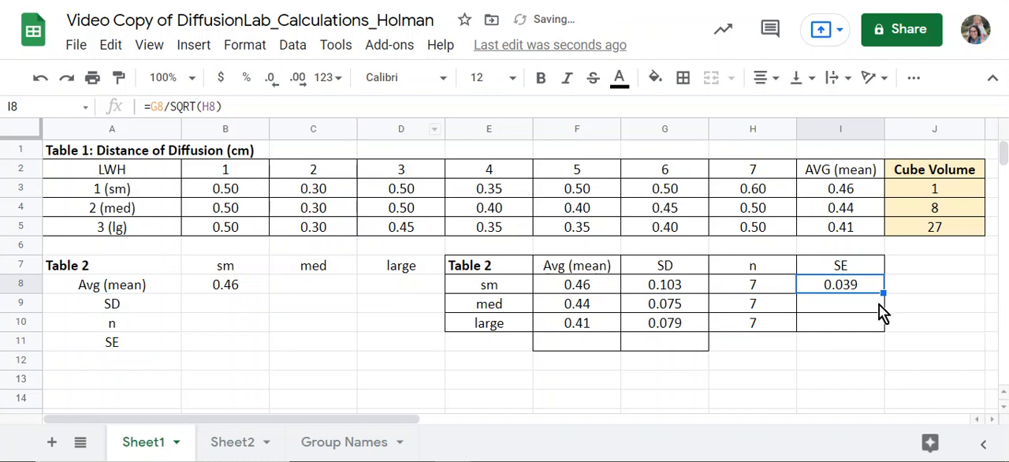
pyautogui.moveTo(884, 293); pyautogui.dragTo(884, 324)
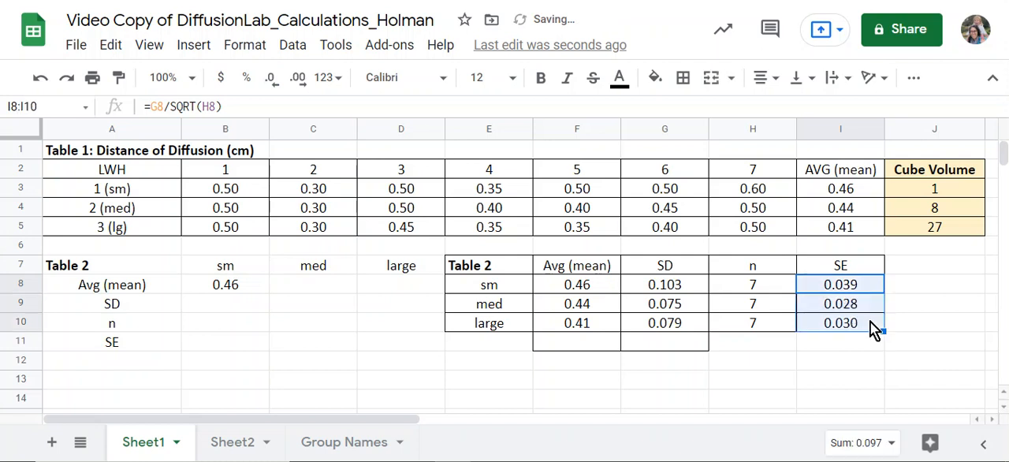
# - Check the SE formulas for sm, med and large in I8:I10 against their SD and n cells
pyautogui.click(855, 286)
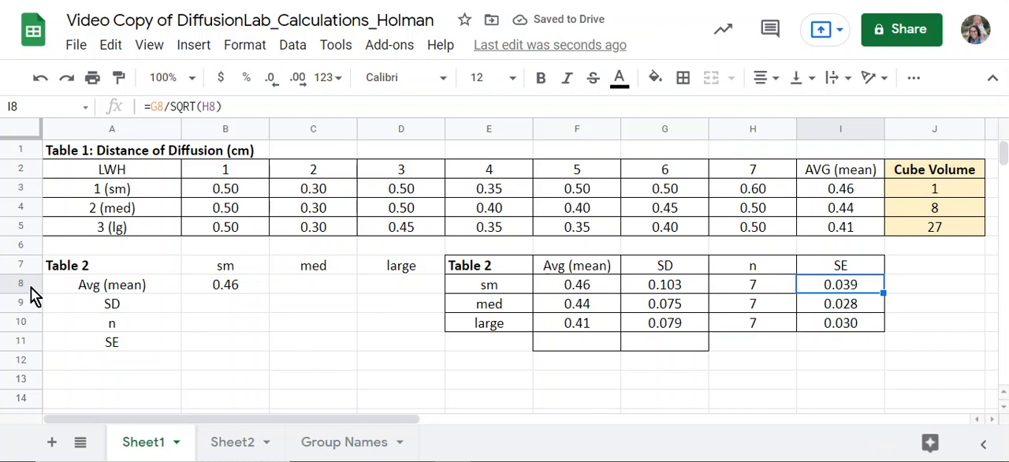
pyautogui.click(859, 305)
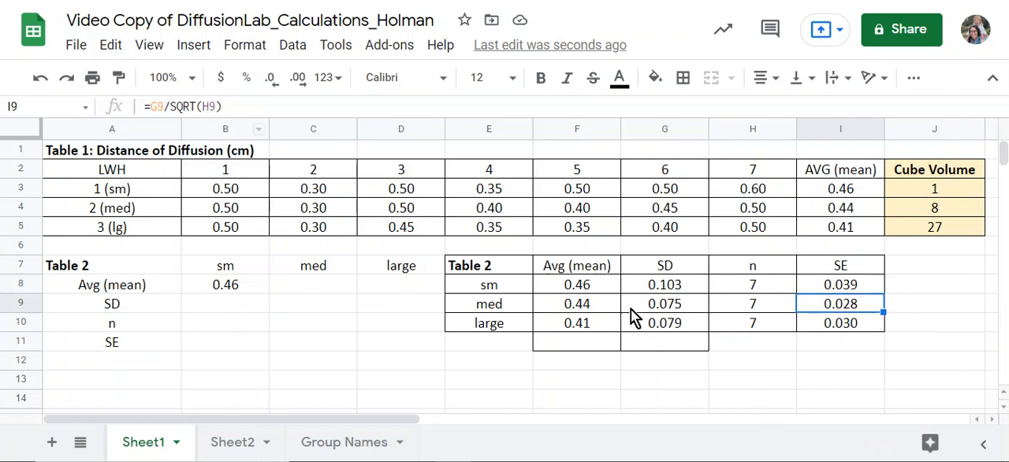
pyautogui.click(841, 331)
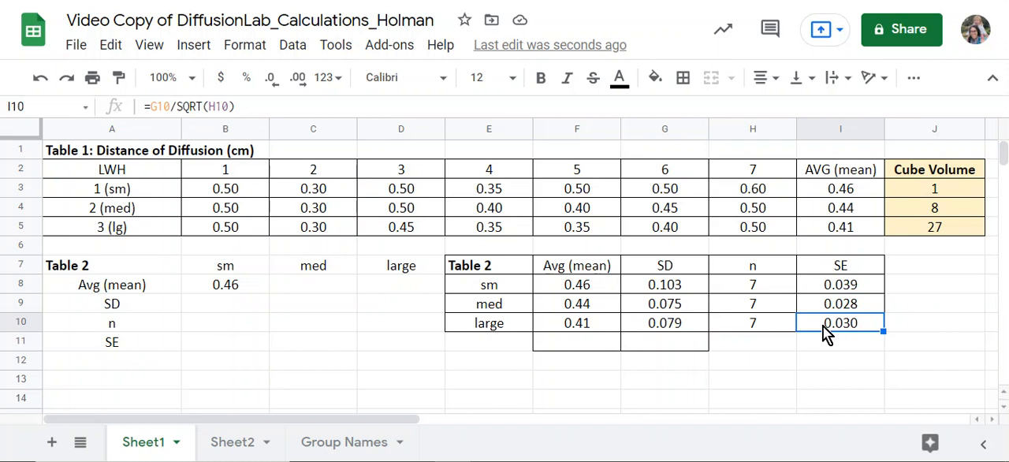